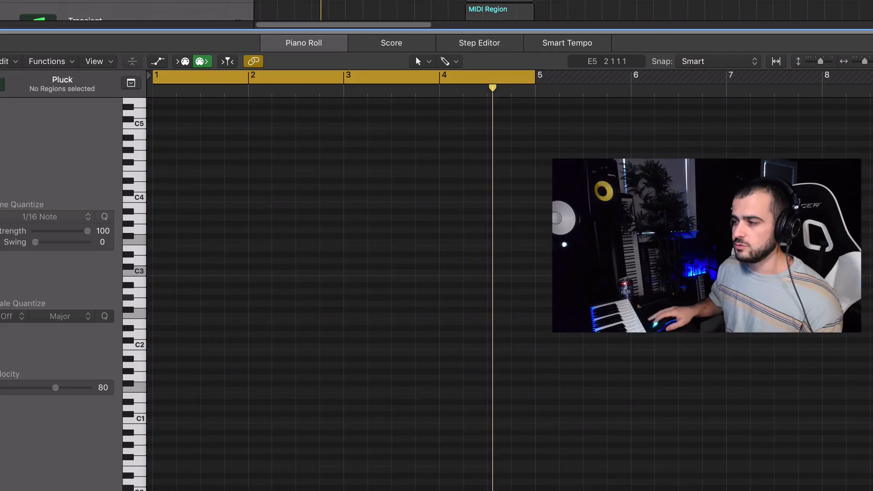
# Select the Inst 1 region's first chord and draw an eighth-note F4 above it at the start of bar 1.
pyautogui.click(141, 224)
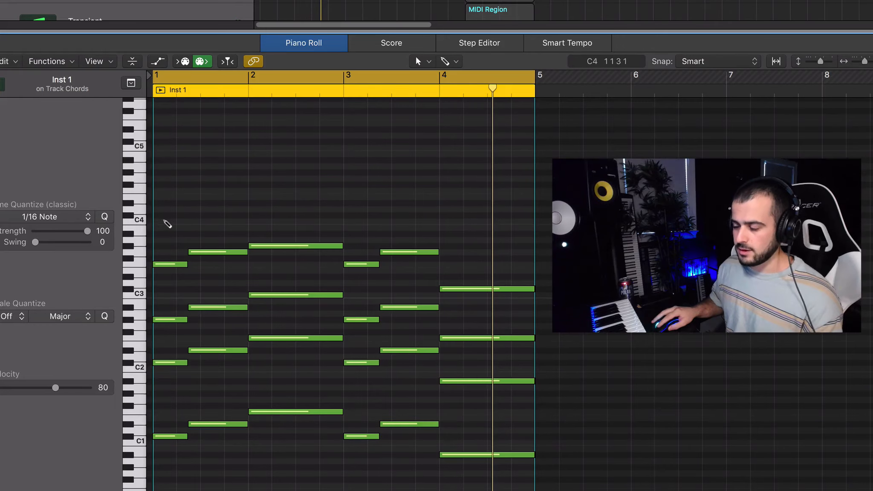
pyautogui.moveTo(170, 231); pyautogui.dragTo(163, 429)
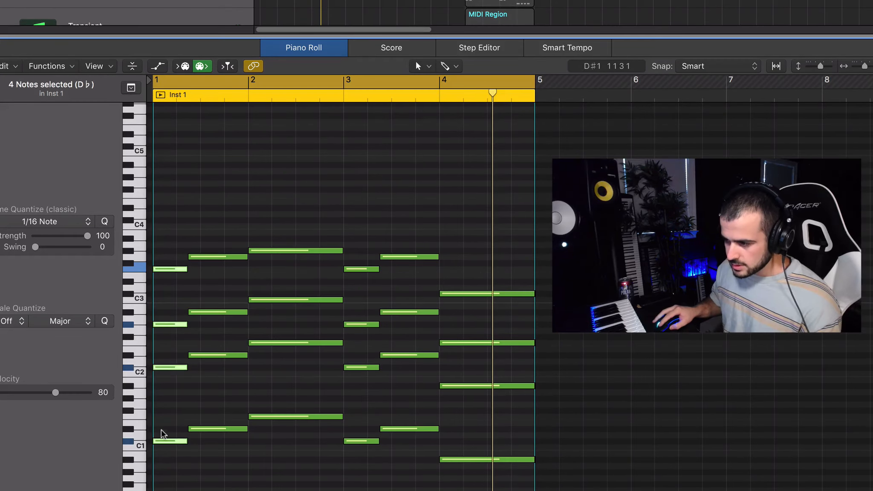
pyautogui.click(165, 409)
pyautogui.moveTo(165, 355); pyautogui.dragTo(173, 401)
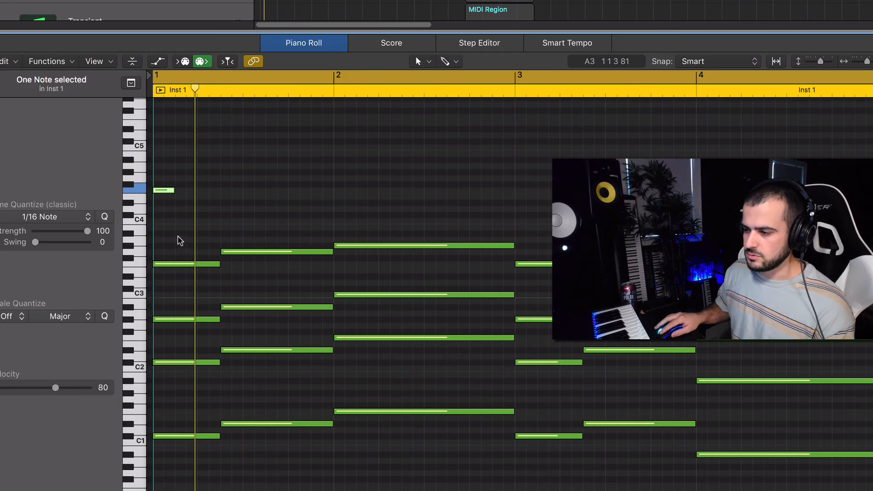
# Play back the opening of the region and add a second melody note, G#4, shortly after the F4.
pyautogui.moveTo(178, 239); pyautogui.dragTo(183, 269)
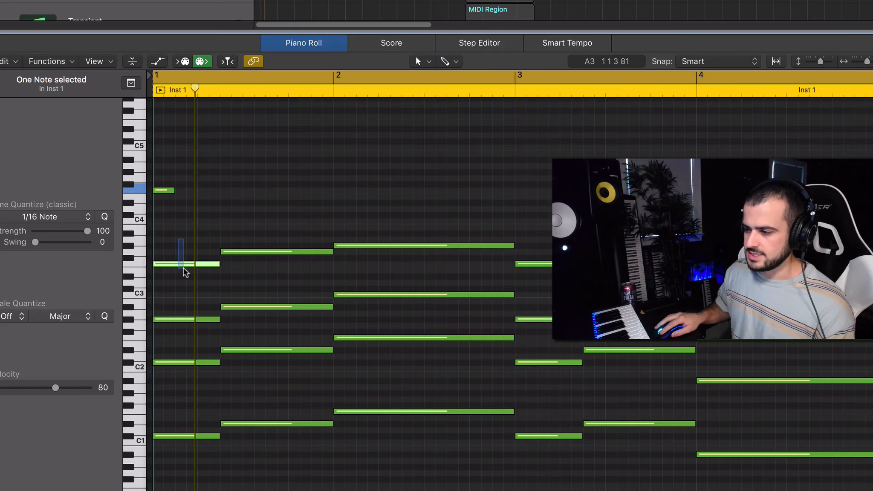
pyautogui.scroll(5, 190, 275)
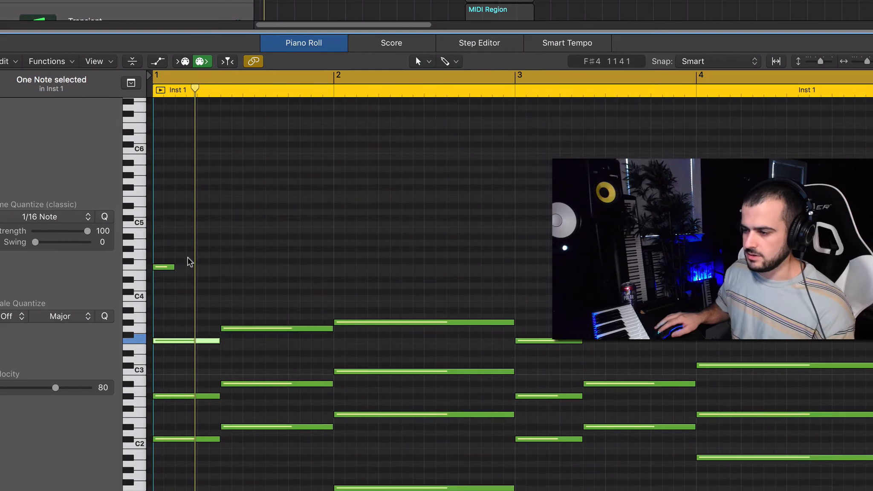
pyautogui.press('space')
pyautogui.press('space')
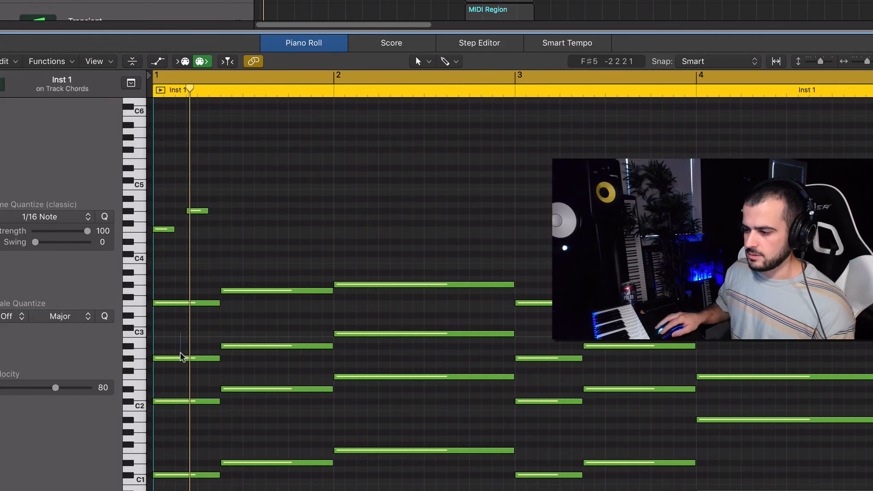
# Add a third melody note, F4, right after the G#4 in bar 1 and audition the phrase.
pyautogui.click(182, 358)
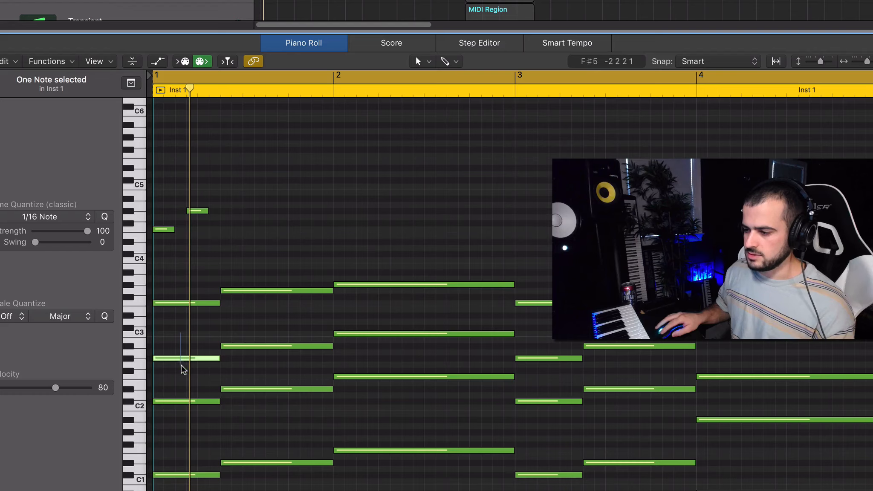
pyautogui.scroll(2, 205, 292)
pyautogui.press('space')
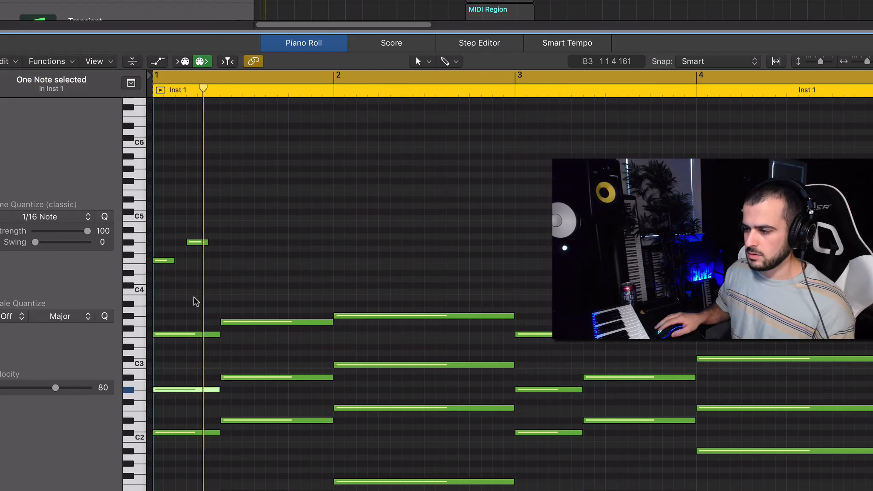
pyautogui.press('space')
pyautogui.moveTo(229, 274)
pyautogui.mouseDown()
pyautogui.moveTo(217, 266)
pyautogui.moveTo(226, 270)
pyautogui.mouseUp()
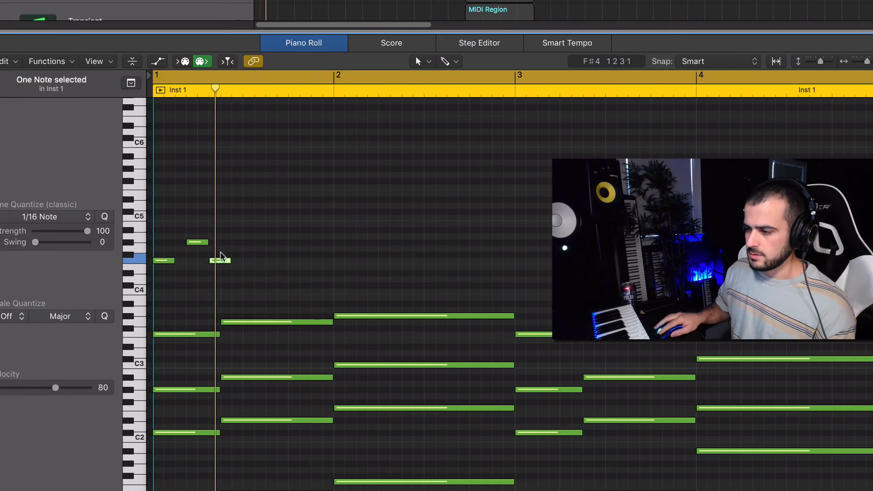
pyautogui.press('space')
pyautogui.press('space')
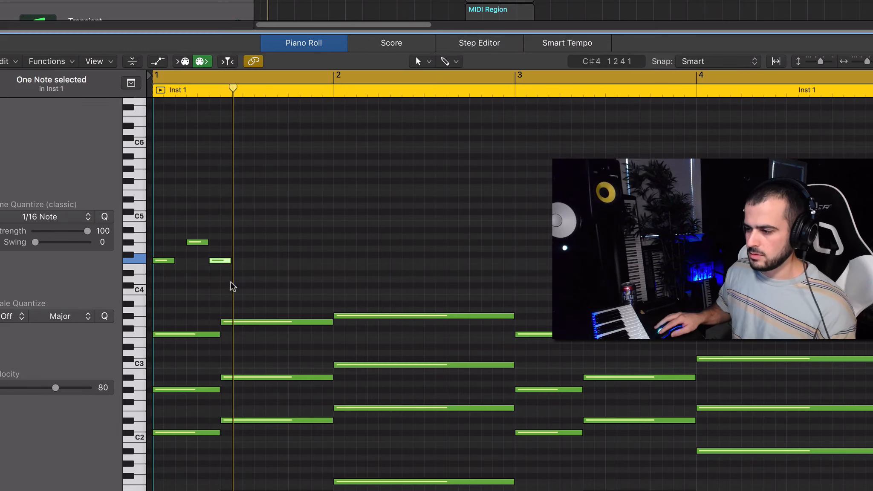
# Check the second chord's notes, then add a fourth melody note above it and settle it on G4.
pyautogui.moveTo(247, 285); pyautogui.dragTo(273, 407)
pyautogui.scroll(3, 261, 395)
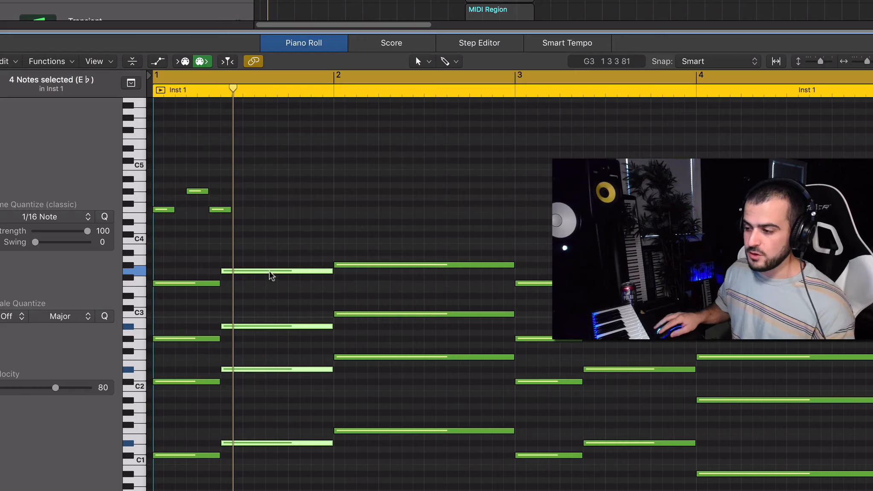
pyautogui.click(253, 231)
pyautogui.press('space')
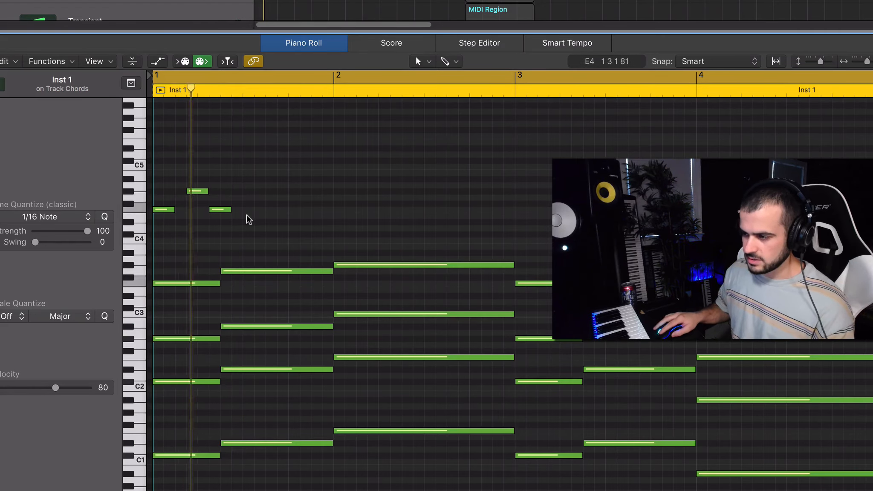
pyautogui.press('space')
pyautogui.keyDown('super'); pyautogui.click(234, 192); pyautogui.keyUp('super')
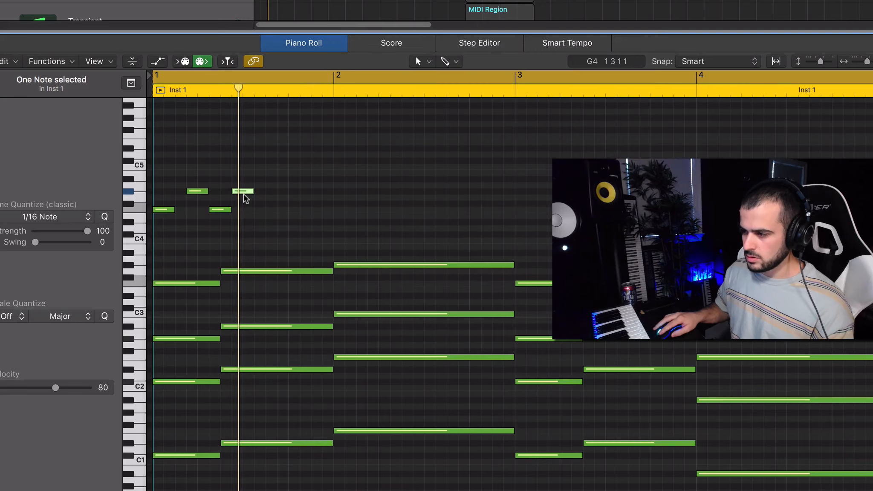
pyautogui.moveTo(242, 195); pyautogui.dragTo(244, 203)
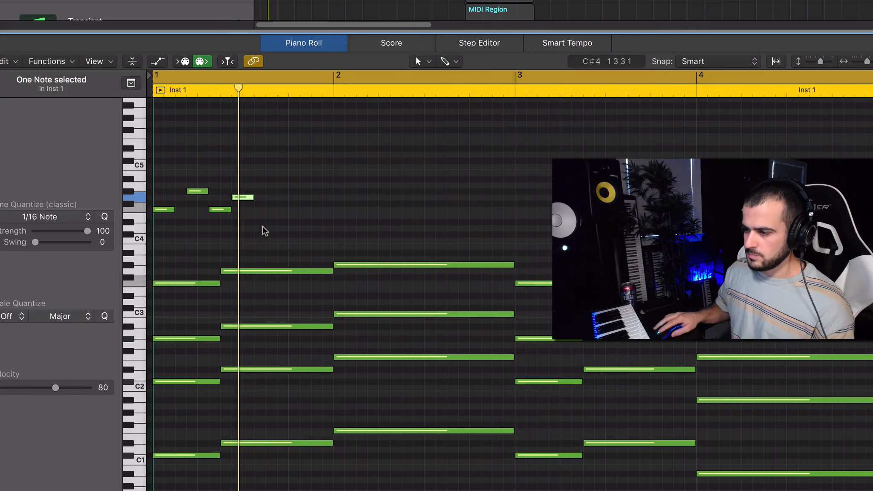
# Complete the bar 1 melody with a repeated G4, a G#4 and a closing F4, auditioning the phrase.
pyautogui.click(255, 272)
pyautogui.click(279, 226)
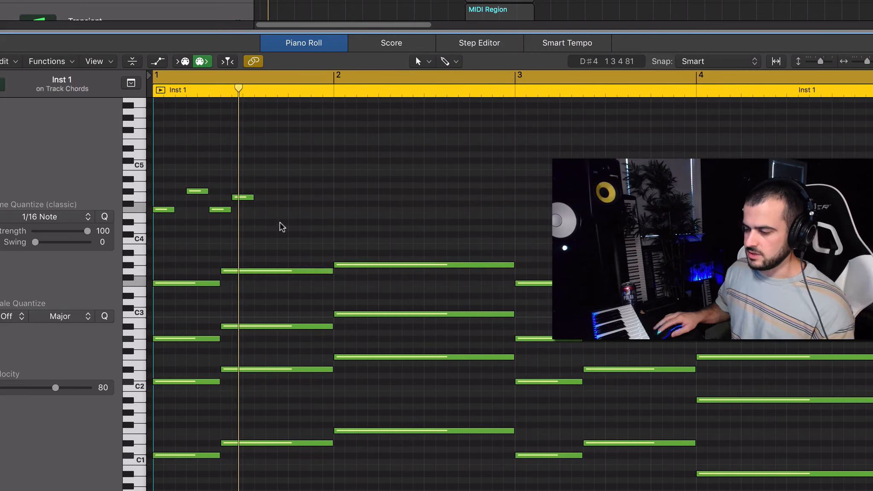
pyautogui.scroll(3, 273, 237)
pyautogui.press('space')
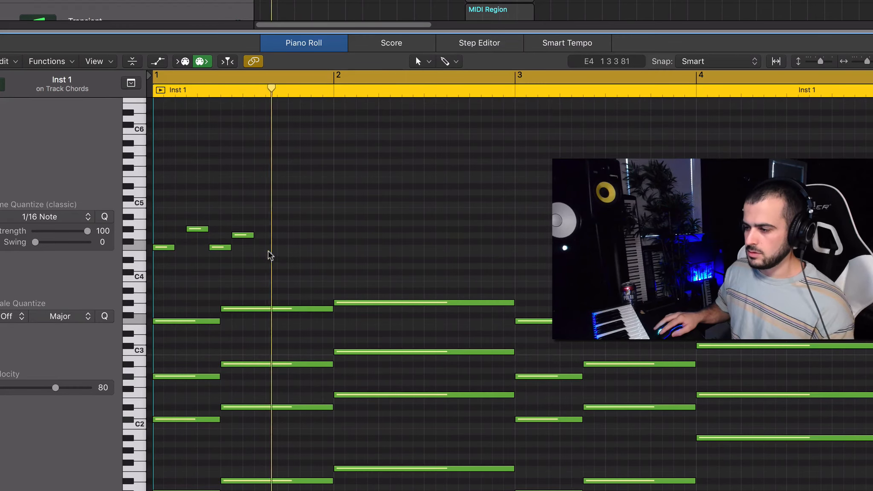
pyautogui.click(273, 235)
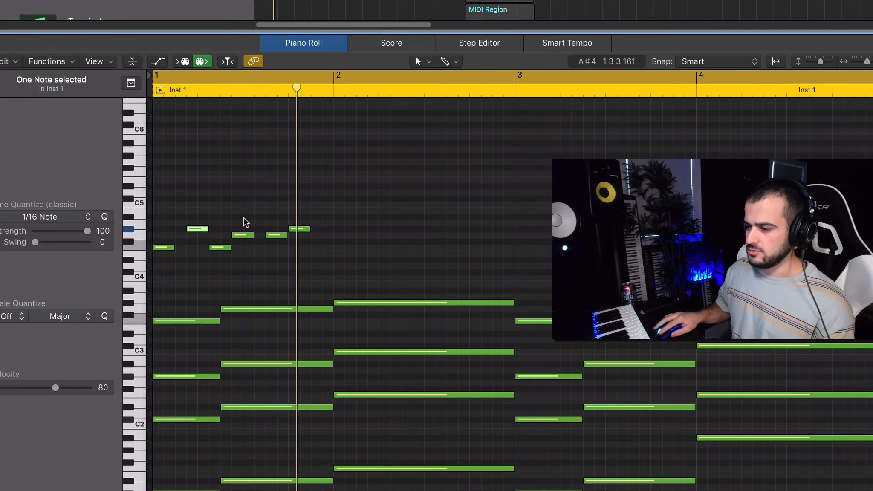
pyautogui.click(301, 229)
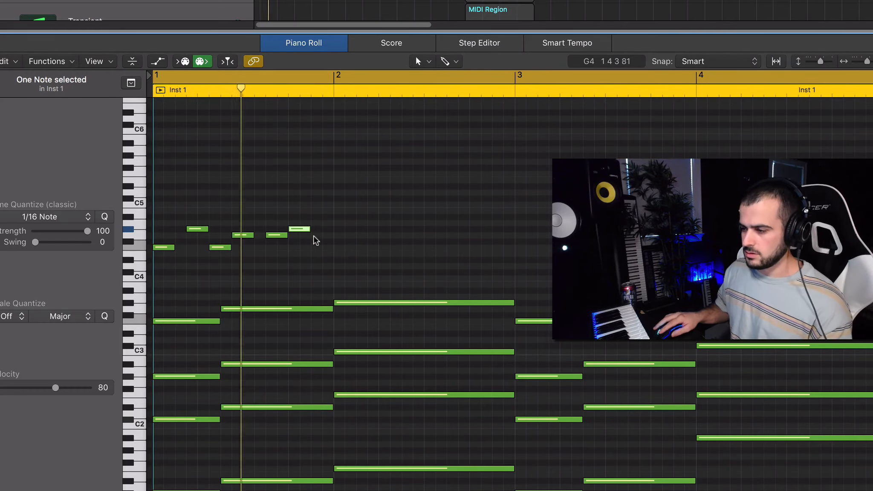
pyautogui.keyDown('super'); pyautogui.click(318, 248); pyautogui.keyUp('super')
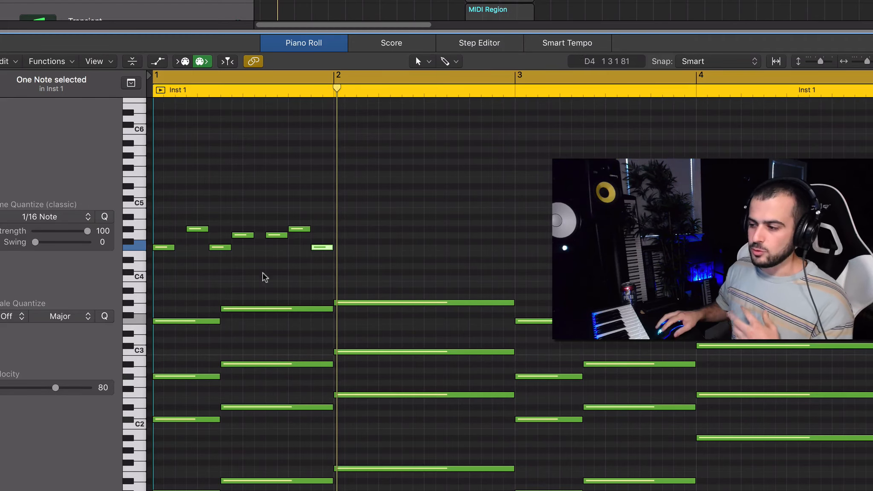
# Set the piano roll cycle range to bar 1, select the one-bar melody and repeat it over the following bars.
pyautogui.moveTo(322, 276); pyautogui.dragTo(148, 167)
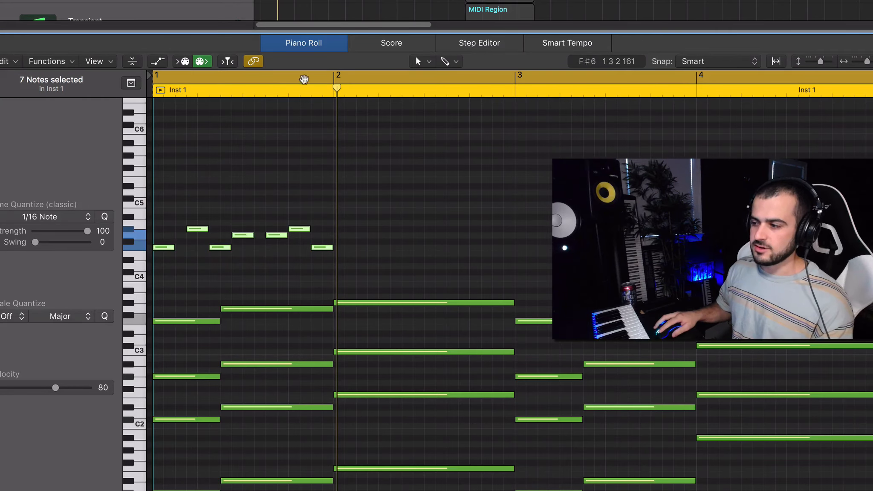
pyautogui.moveTo(337, 76); pyautogui.dragTo(215, 98)
pyautogui.moveTo(368, 255); pyautogui.dragTo(157, 217)
pyautogui.moveTo(396, 266); pyautogui.dragTo(148, 199)
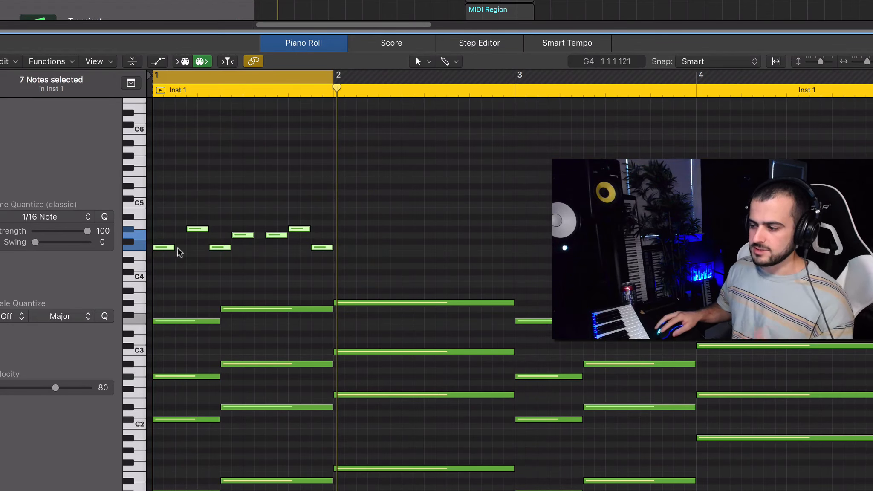
pyautogui.press('super+r')
pyautogui.press('super+r')
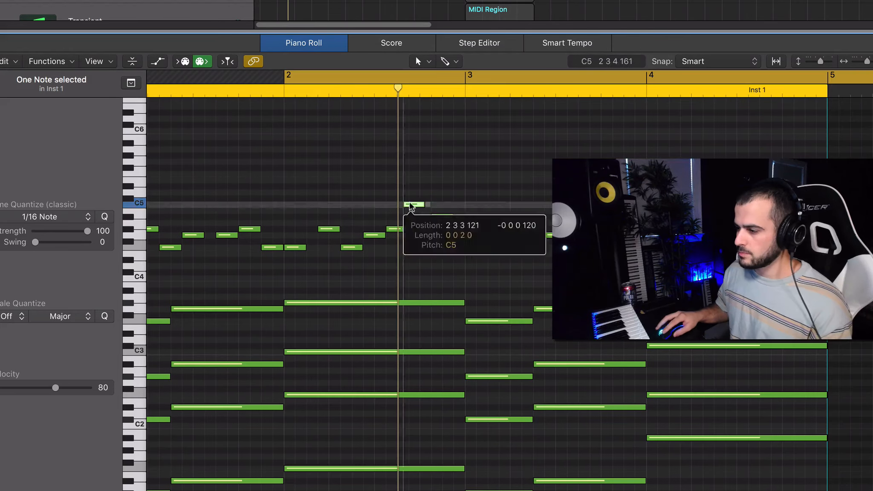
# Rework the end of the bar 2 melody into a C5, A#4, G#4 descent and play it back.
pyautogui.click(446, 230)
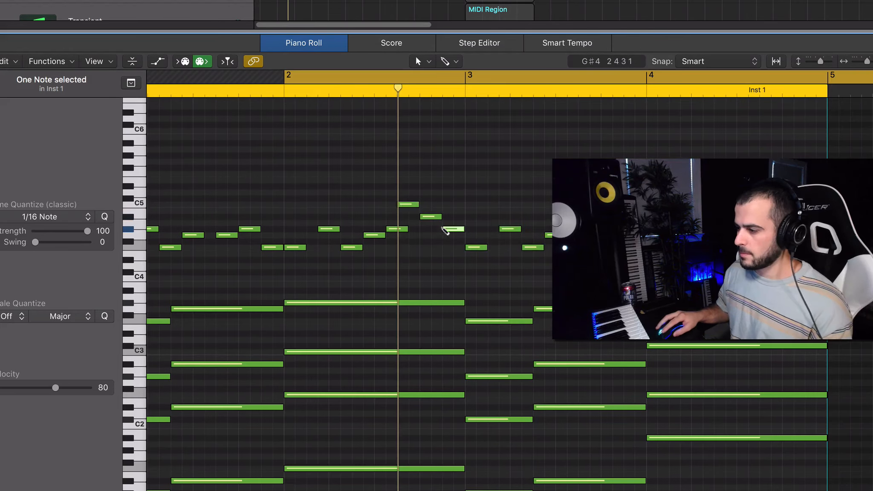
pyautogui.press('space')
pyautogui.click(427, 253)
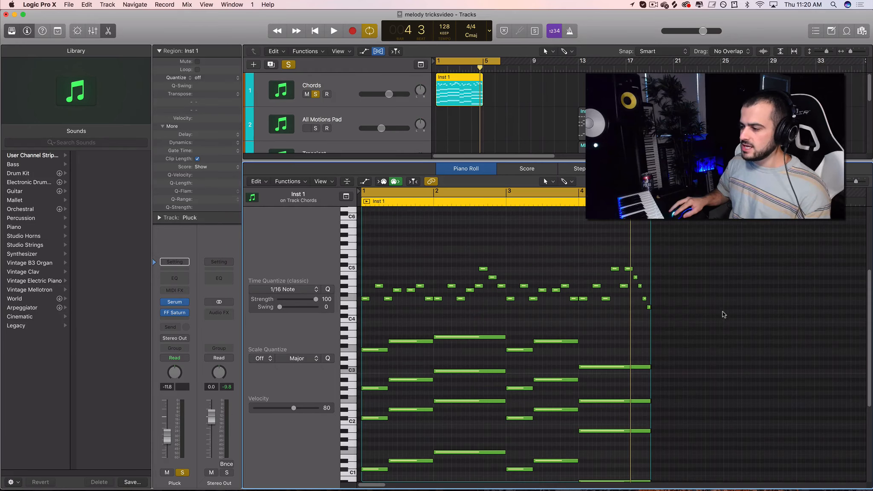
# Select all melody notes above the chords, copy them into the Pluck track's region and audition the result.
pyautogui.moveTo(723, 325); pyautogui.dragTo(515, 304)
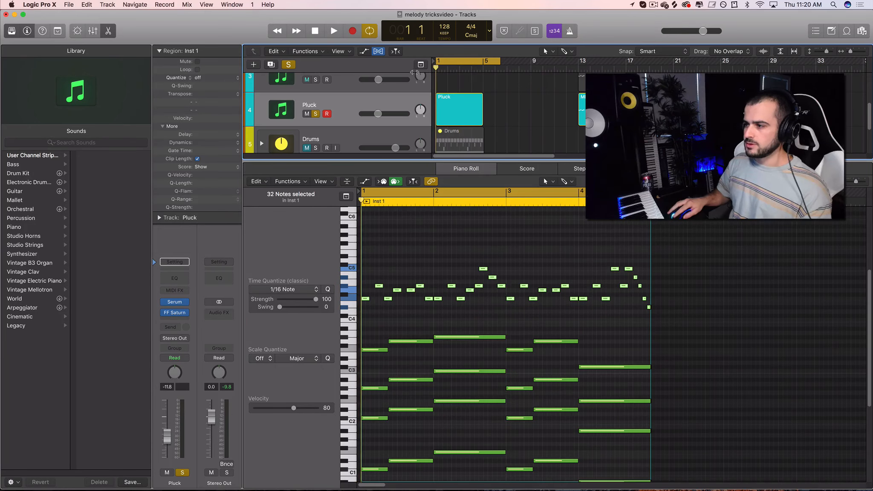
pyautogui.click(458, 112)
pyautogui.press('super+v')
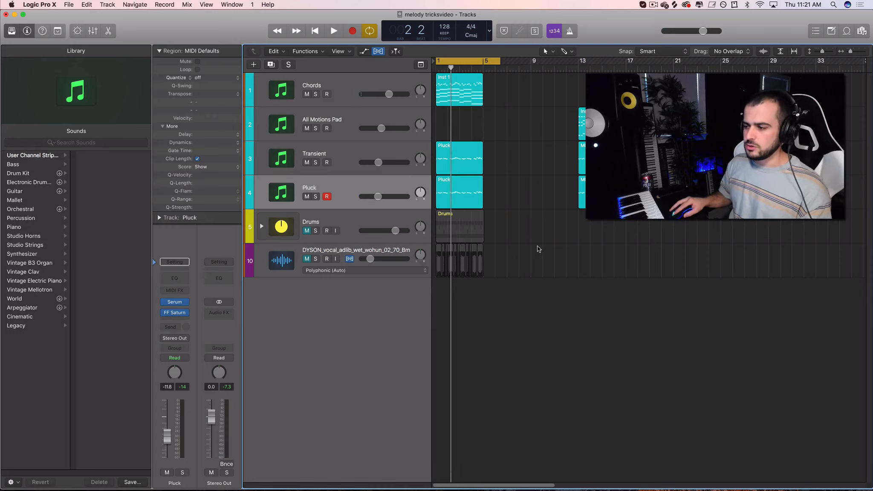
pyautogui.press('space')
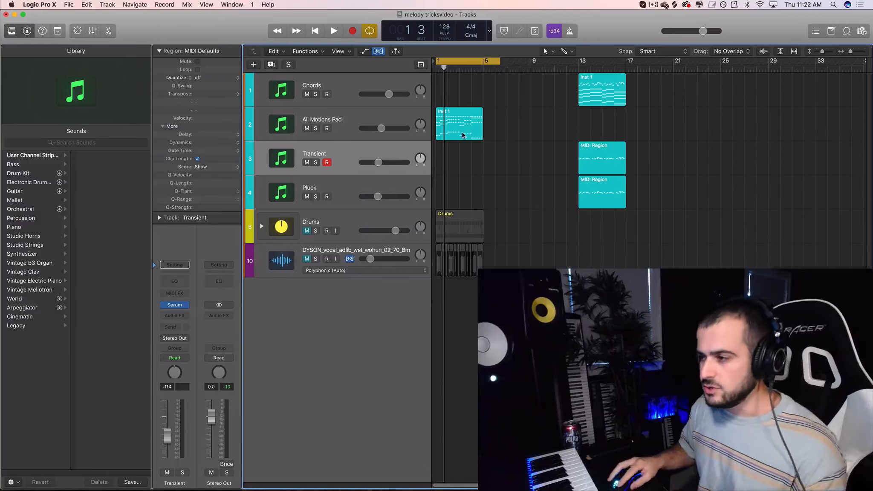
# Solo the All Motions Pad track, listen to its chord region, then turn solo off.
pyautogui.click(339, 109)
pyautogui.press('s')
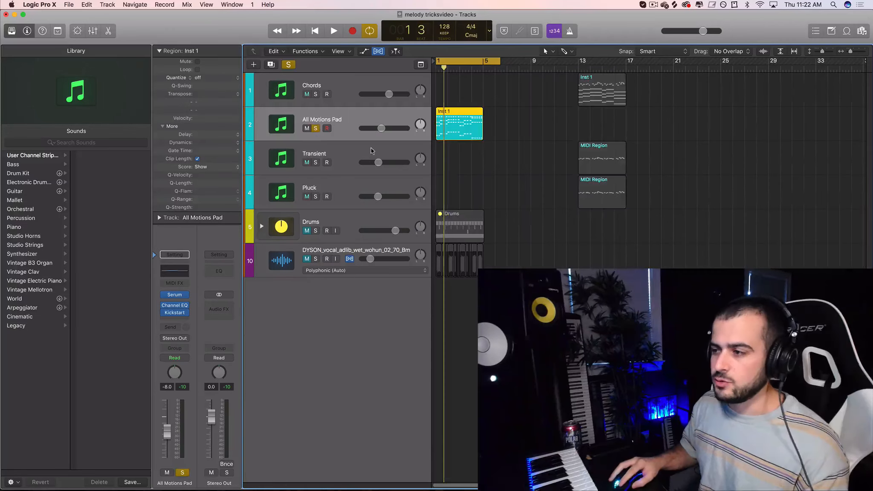
pyautogui.press('space')
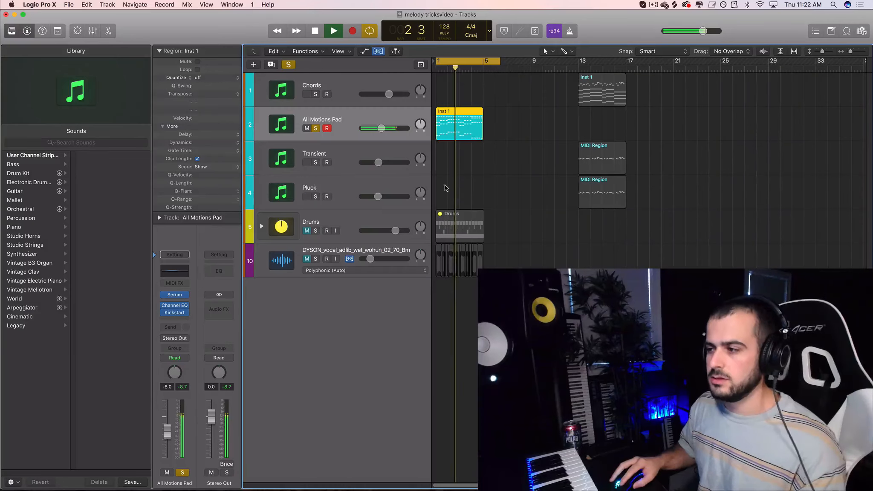
pyautogui.press('space')
pyautogui.click(316, 129)
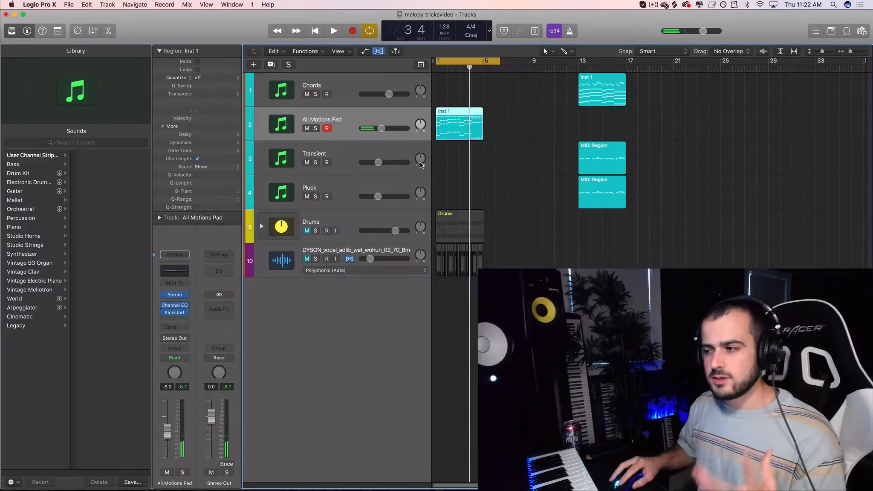
# Create an empty region over bars 1 to 4 for the new melody and trace the pad's bar 1 rhythm with the playhead.
pyautogui.click(453, 172)
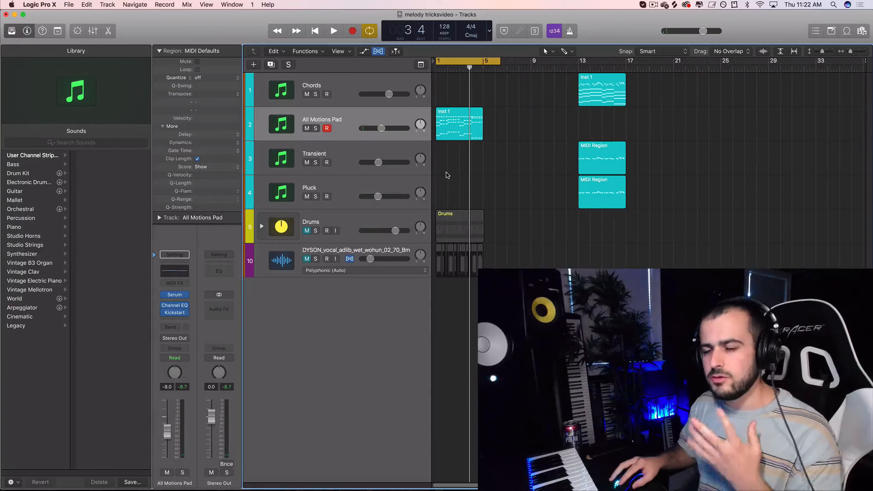
pyautogui.keyDown('super'); pyautogui.click(444, 163); pyautogui.keyUp('super')
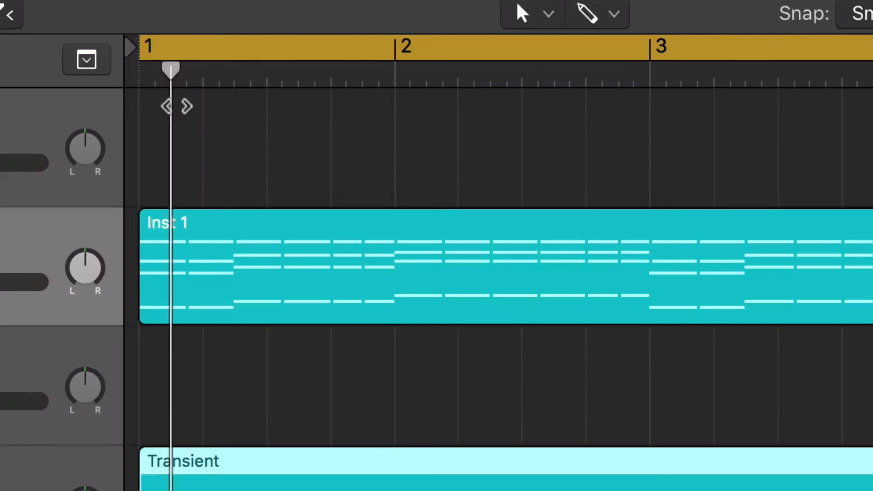
pyautogui.moveTo(178, 107)
pyautogui.mouseDown()
pyautogui.moveTo(327, 109)
pyautogui.moveTo(388, 121)
pyautogui.mouseUp()
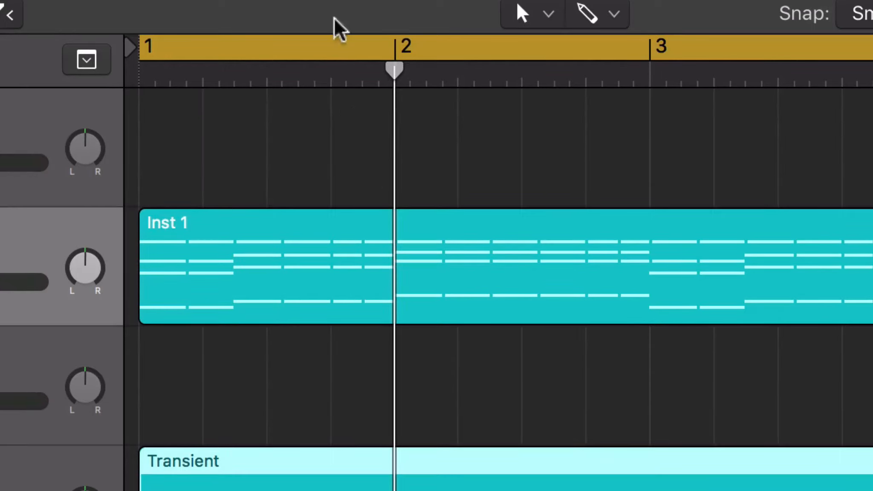
pyautogui.moveTo(405, 70); pyautogui.dragTo(92, 139)
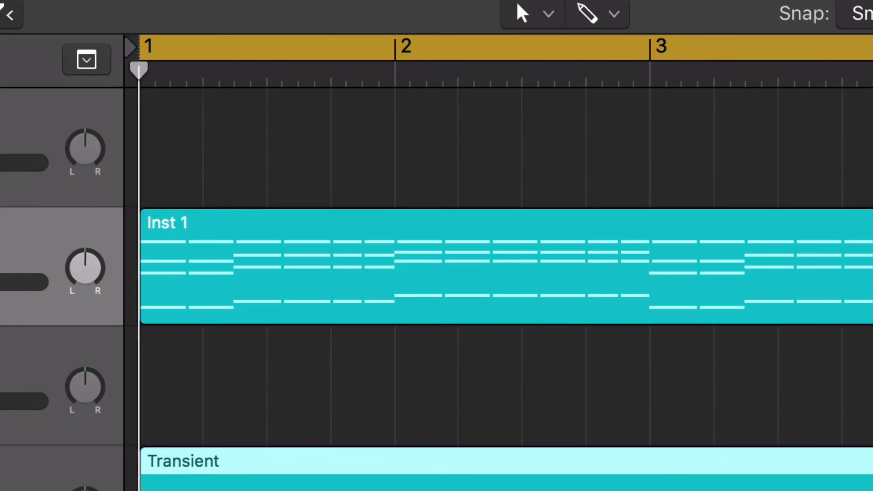
# Add a G#4 note at the start of bar 1 and a short F4 on the pad's second chord hit in the Pluck region.
pyautogui.moveTo(283, 325); pyautogui.dragTo(275, 290)
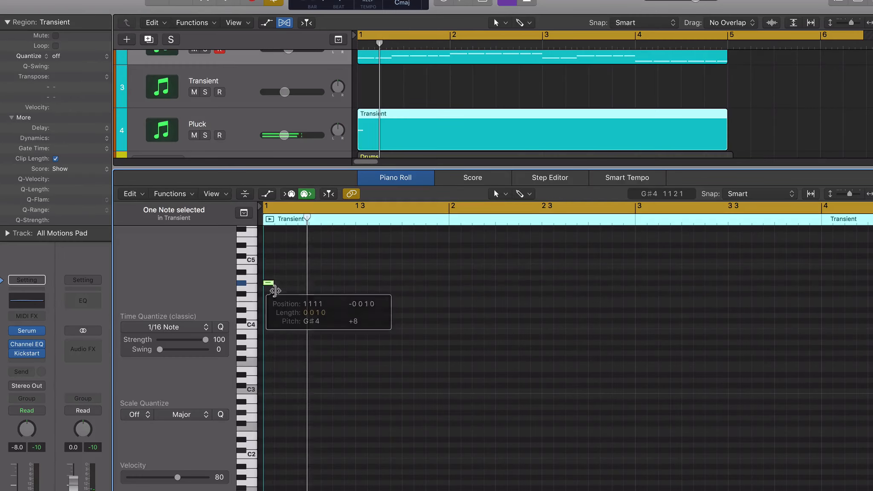
pyautogui.press('space')
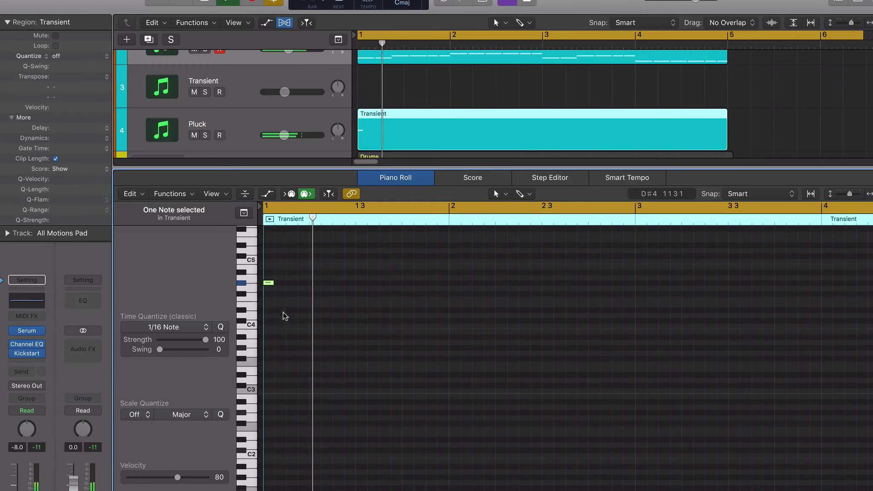
pyautogui.press('space')
pyautogui.moveTo(304, 318); pyautogui.dragTo(303, 303)
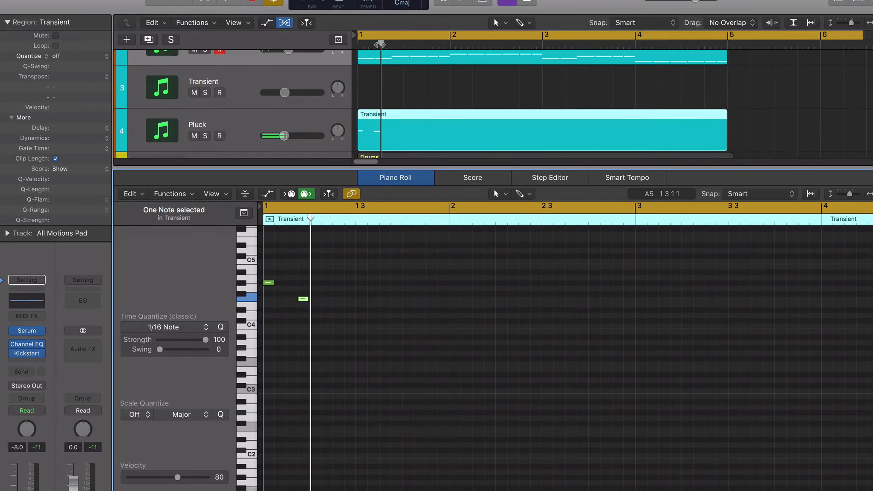
# Compare the pad's bar 1 chord hits with the new melody notes using the playhead, and audition from bar 1.
pyautogui.moveTo(380, 45); pyautogui.dragTo(375, 46)
pyautogui.click(382, 59)
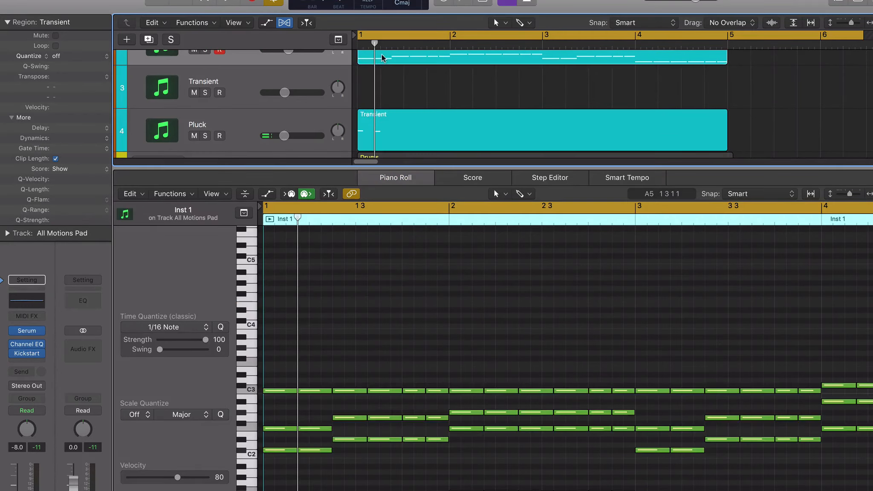
pyautogui.click(382, 113)
pyautogui.click(380, 45)
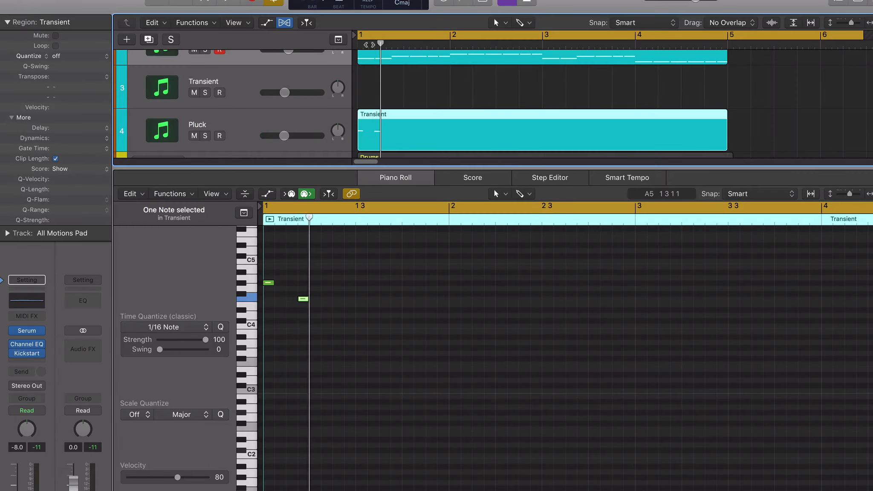
pyautogui.press('Return')
pyautogui.click(375, 65)
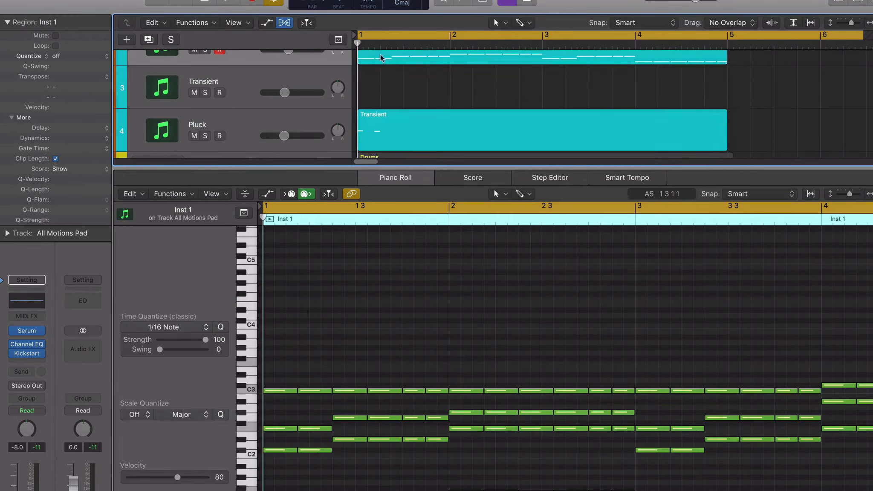
pyautogui.press('space')
pyautogui.press('space')
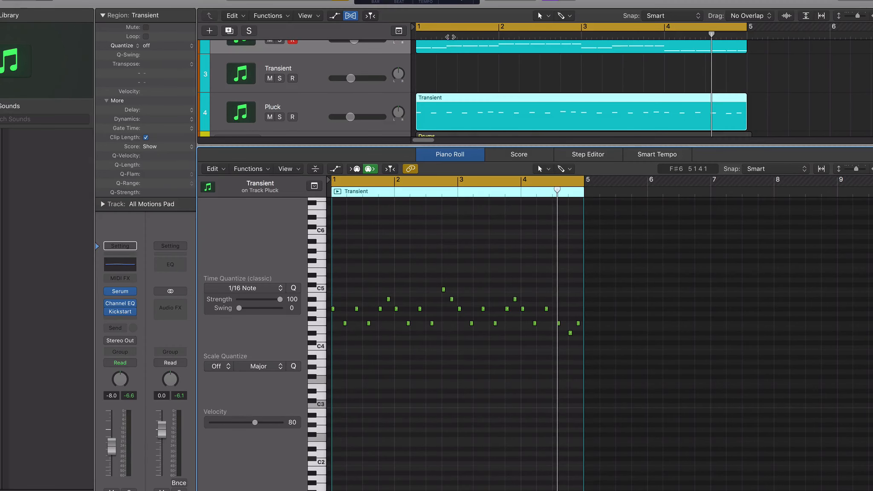
# Check the completed four-bar melody against the pad's chord rhythm, play it from bar 1 and close the piano roll.
pyautogui.moveTo(448, 37); pyautogui.dragTo(454, 35)
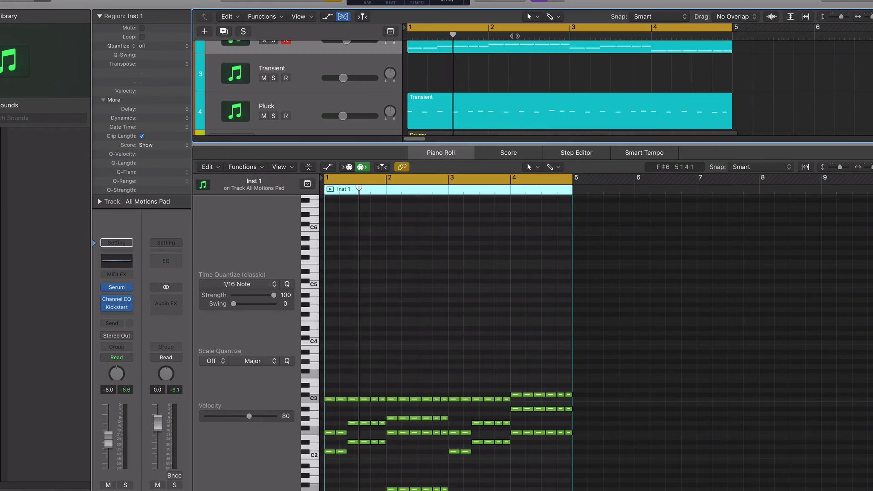
pyautogui.moveTo(526, 36); pyautogui.dragTo(529, 36)
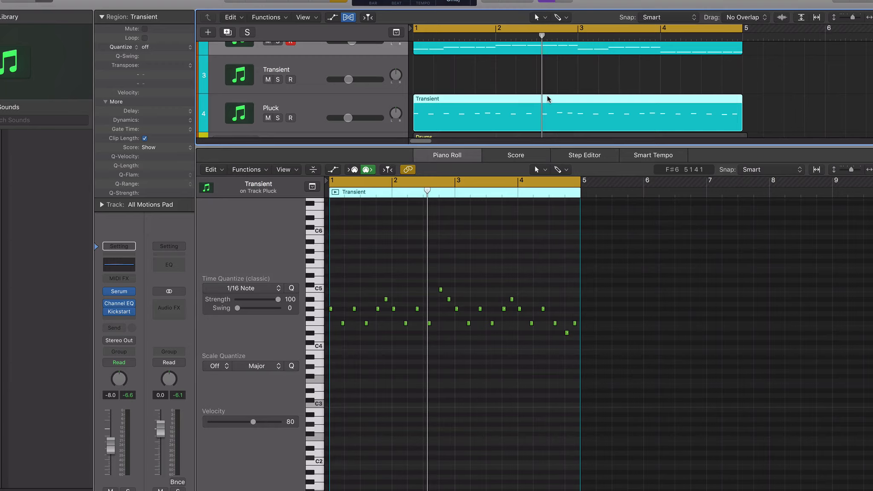
pyautogui.press('Return')
pyautogui.press('space')
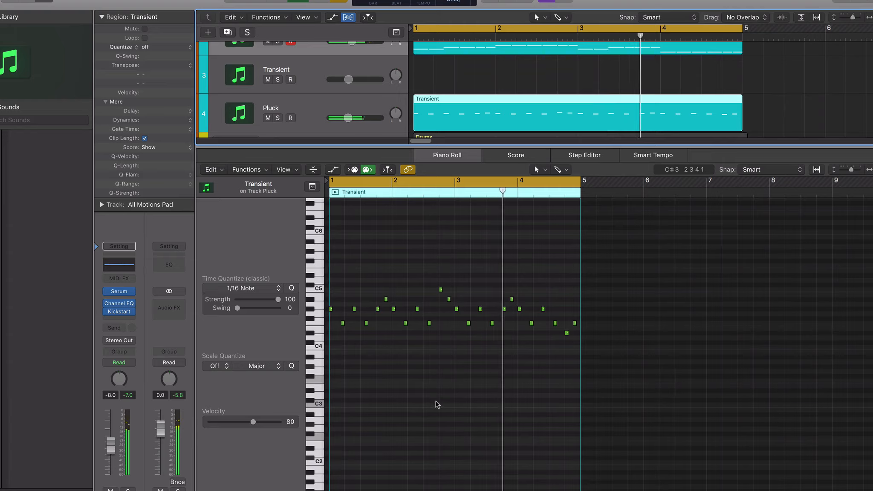
pyautogui.press('e')
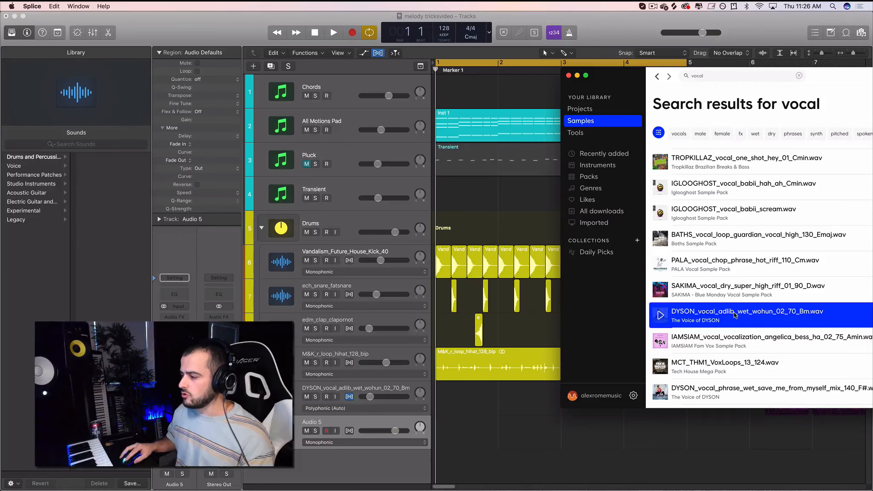
# Place Splice's DYSON_vocal_adlib_wet_wohun_02_70_Bm.wav at bar 1 on the Audio 5 track and transpose it +6 with Flex & Follow on.
pyautogui.moveTo(462, 428); pyautogui.dragTo(462, 428)
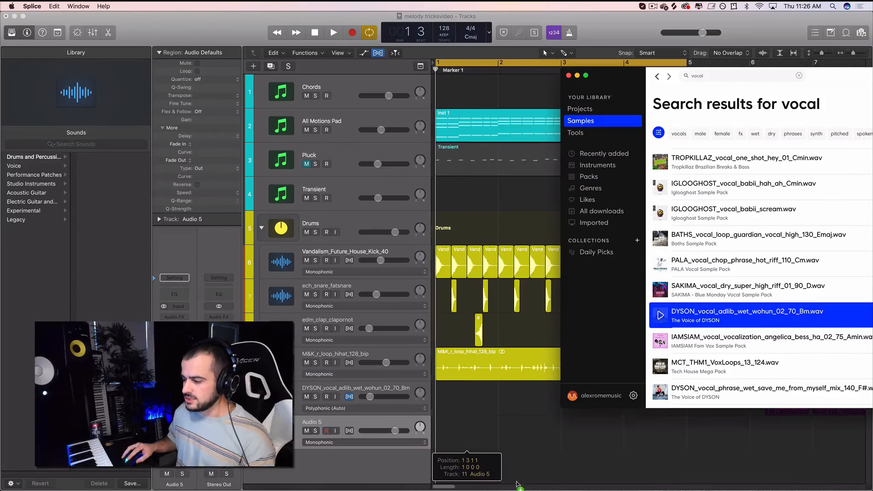
pyautogui.moveTo(522, 439); pyautogui.dragTo(489, 440)
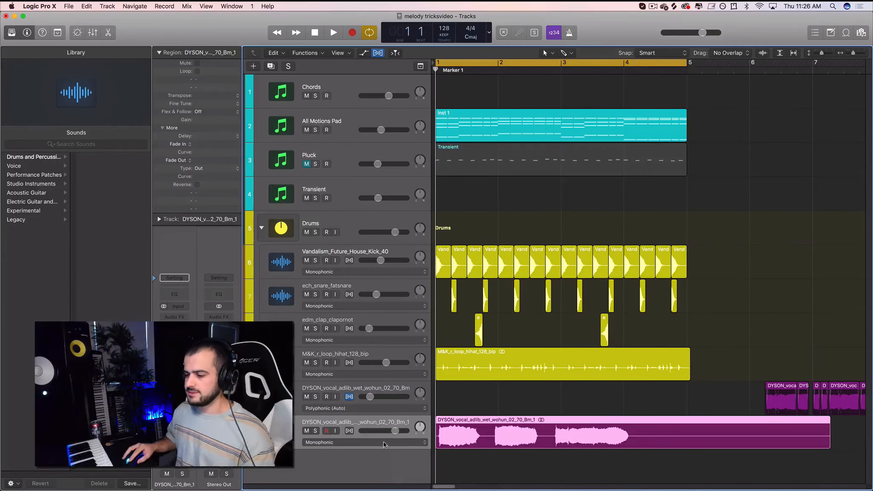
pyautogui.press('space')
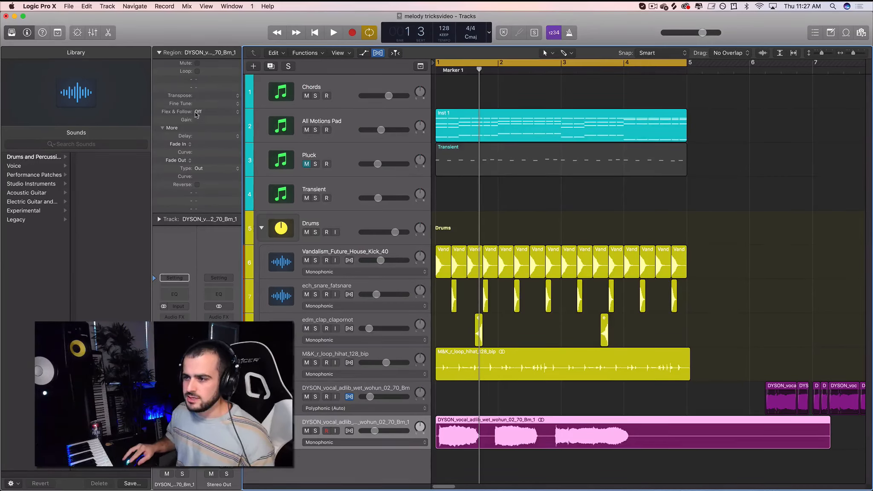
pyautogui.press('space')
pyautogui.press('space')
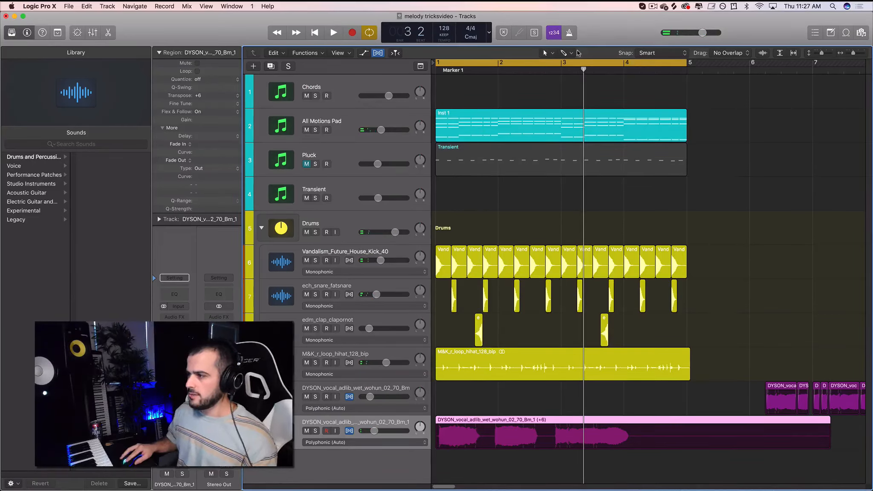
# Slice the vocal region with the Scissors tool and repeat a chop on the Audio 7 track to build a bar 1 rhythm.
pyautogui.click(564, 53)
pyautogui.click(582, 108)
pyautogui.click(559, 426)
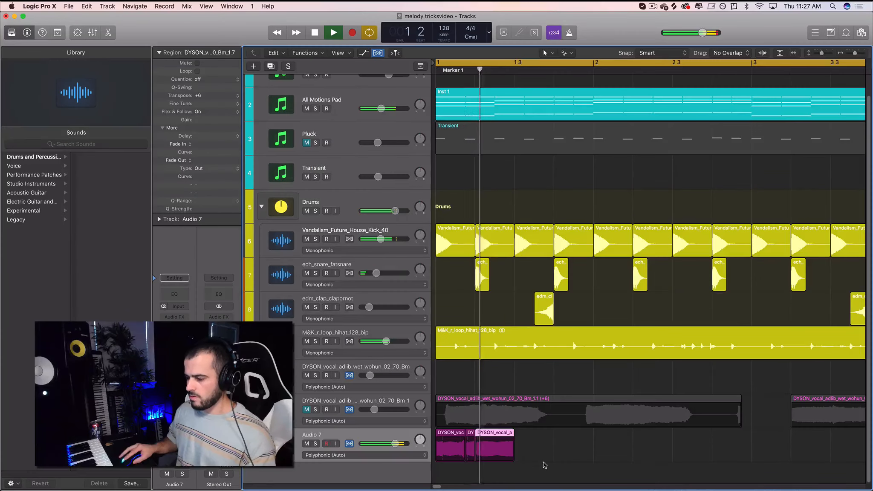
pyautogui.press('super+r')
pyautogui.press('super+r')
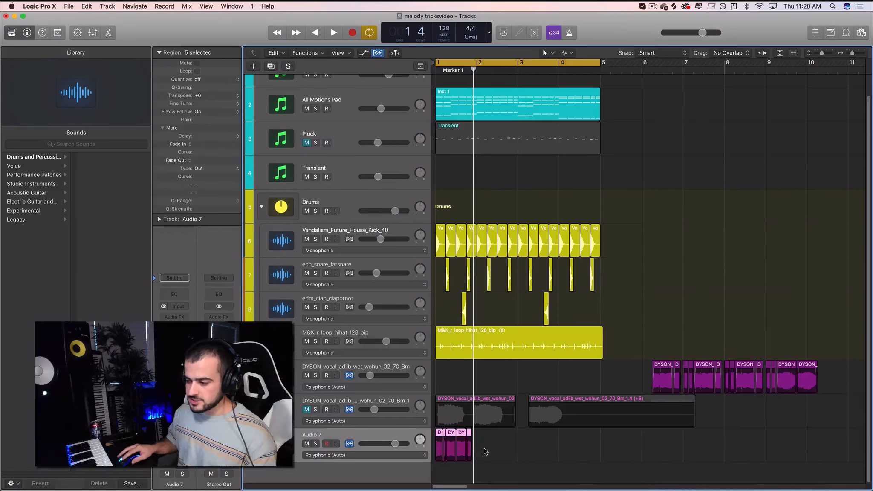
# Move the finished vocal chops from bar 6 onward to bar 1 and set their track volume to -16.4 dB during playback.
pyautogui.moveTo(795, 376); pyautogui.dragTo(847, 371)
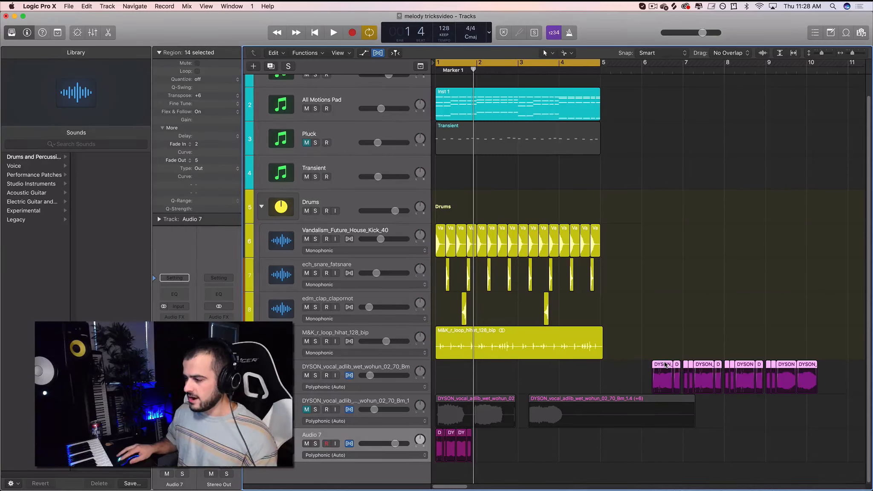
pyautogui.moveTo(665, 364); pyautogui.dragTo(352, 384)
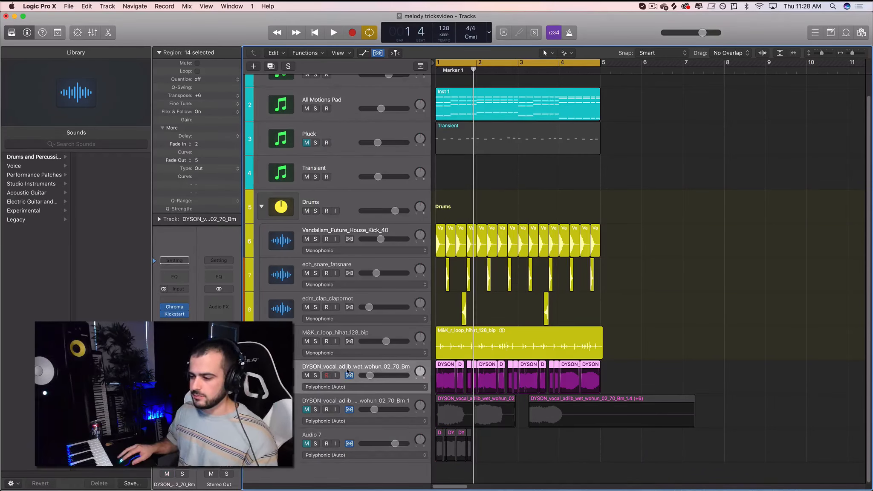
pyautogui.click(330, 374)
pyautogui.press('space')
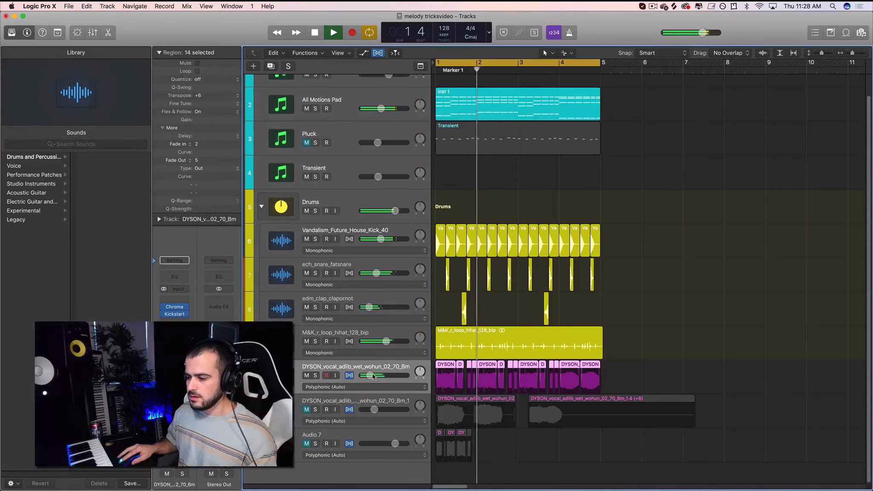
pyautogui.moveTo(369, 376); pyautogui.dragTo(373, 375)
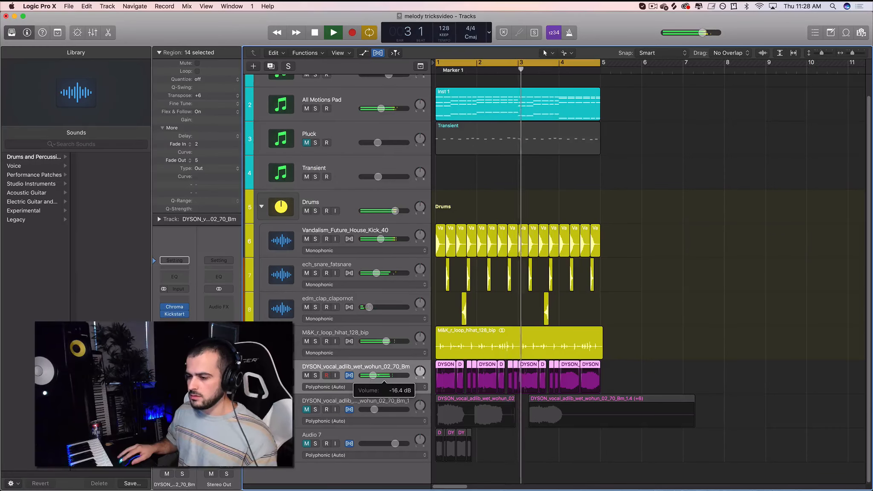